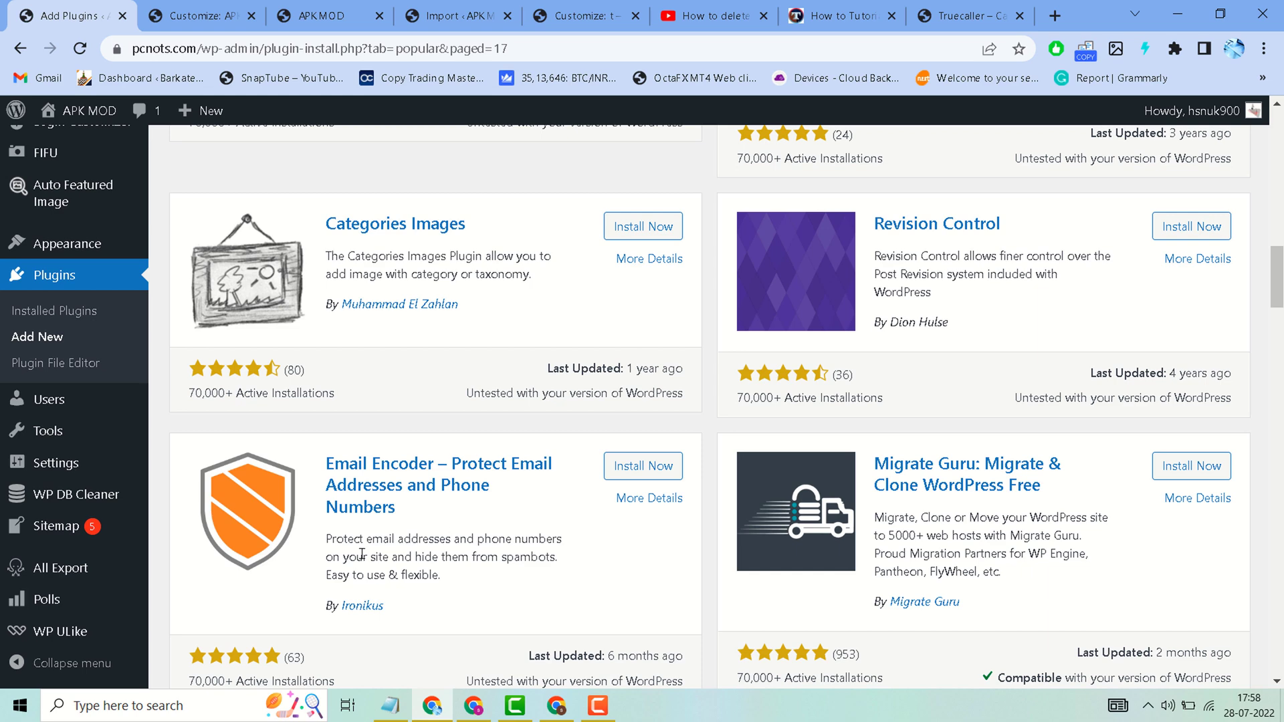
pyautogui.scroll(-2, 247, 651)
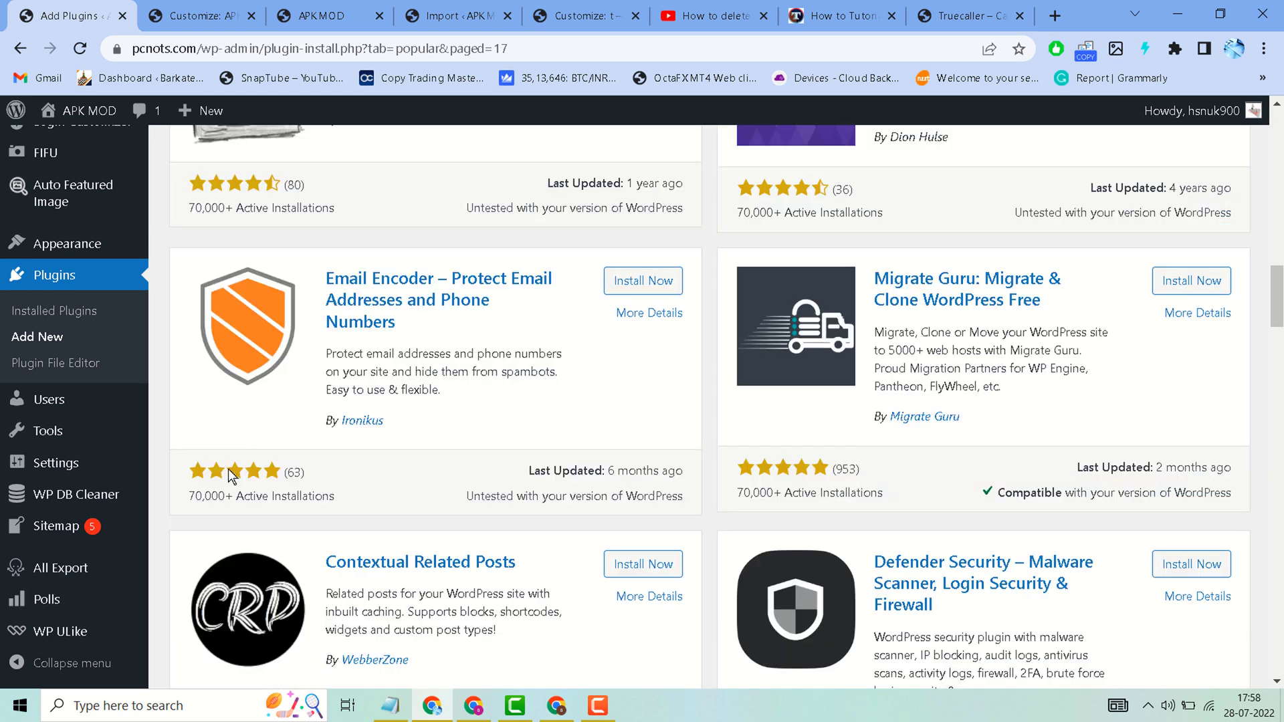